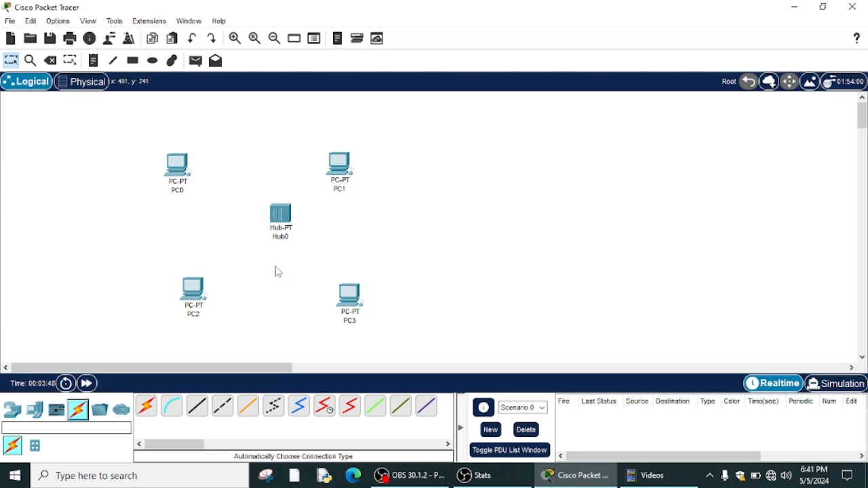
left_click(9, 419)
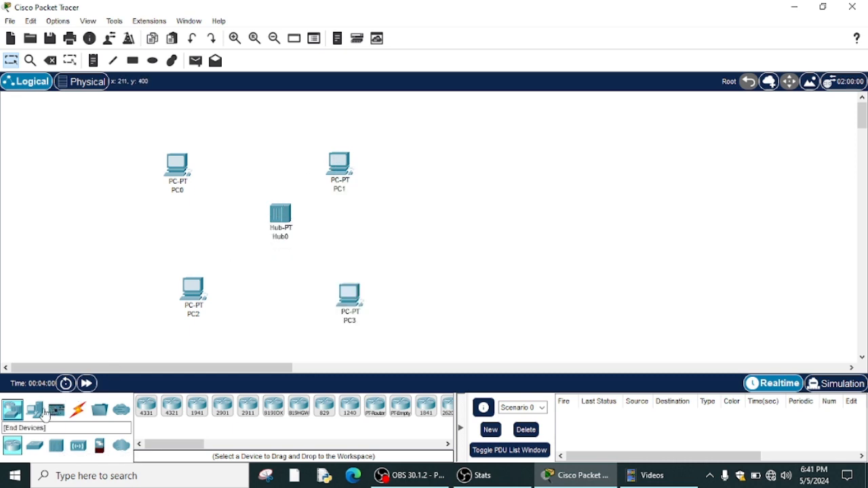
left_click(45, 411)
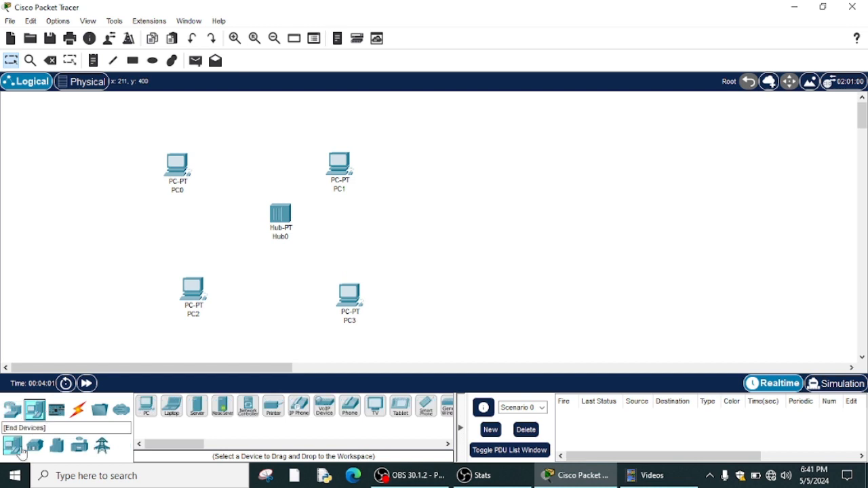
Connect Hub0 to PC0 with an automatically chosen cable type
left_click(83, 413)
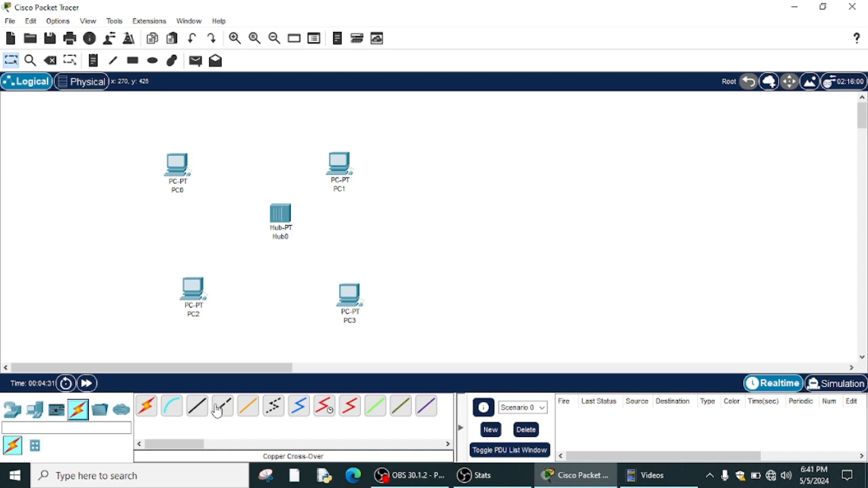
left_click(149, 411)
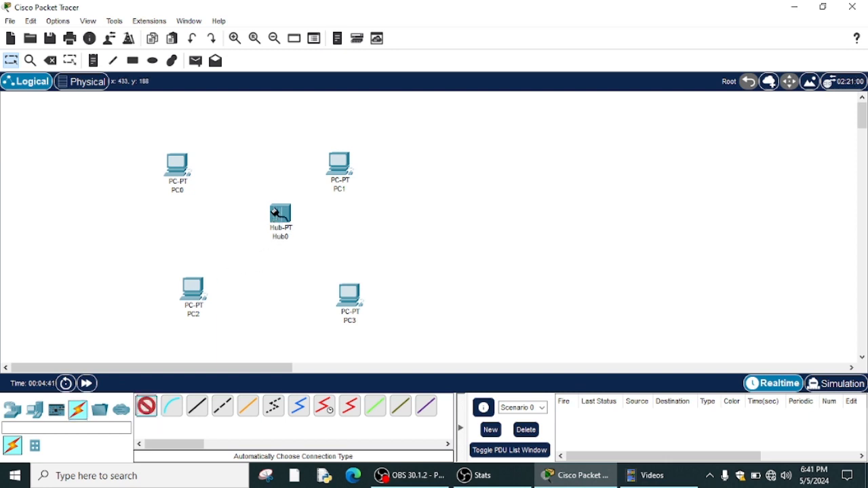
left_click(276, 213)
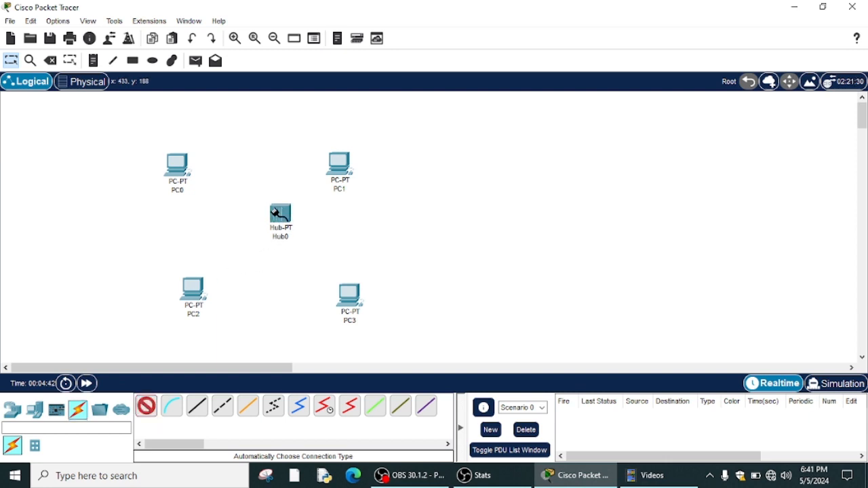
left_click(173, 167)
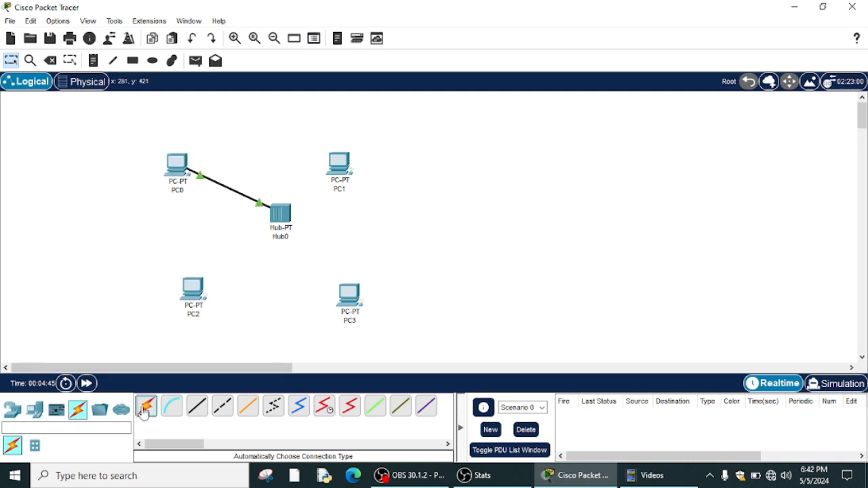
Connect Hub0 to PC2 and to PC1 with automatically chosen cable types
left_click(145, 411)
left_click(280, 217)
left_click(193, 290)
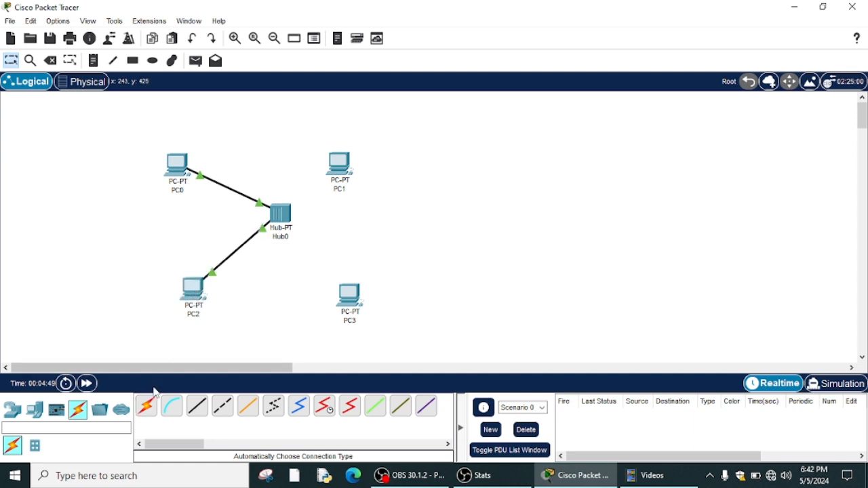
left_click(146, 406)
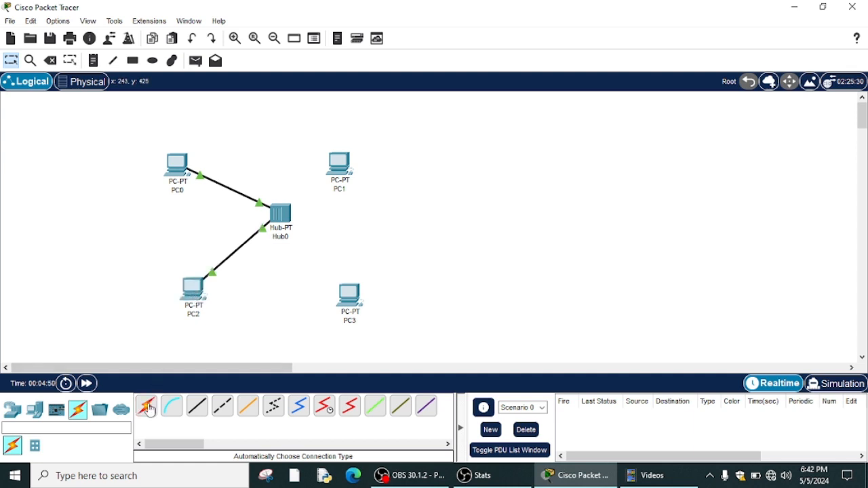
left_click(281, 210)
left_click(338, 169)
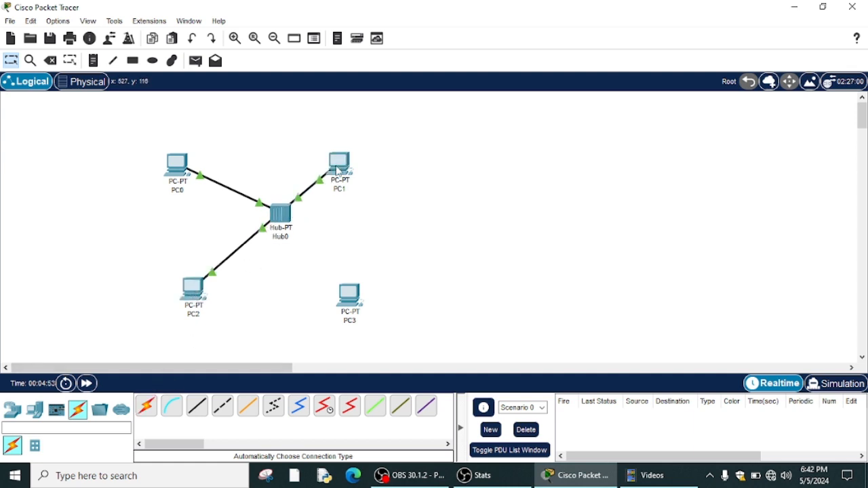
left_click(146, 406)
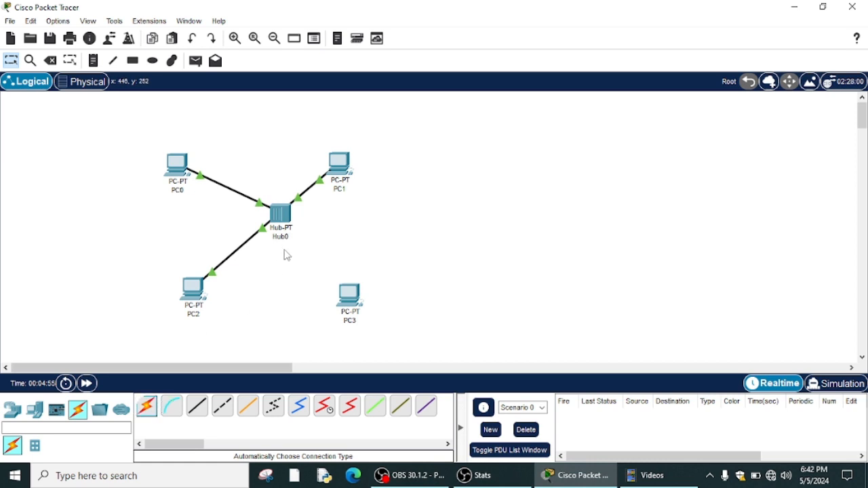
left_click(287, 231)
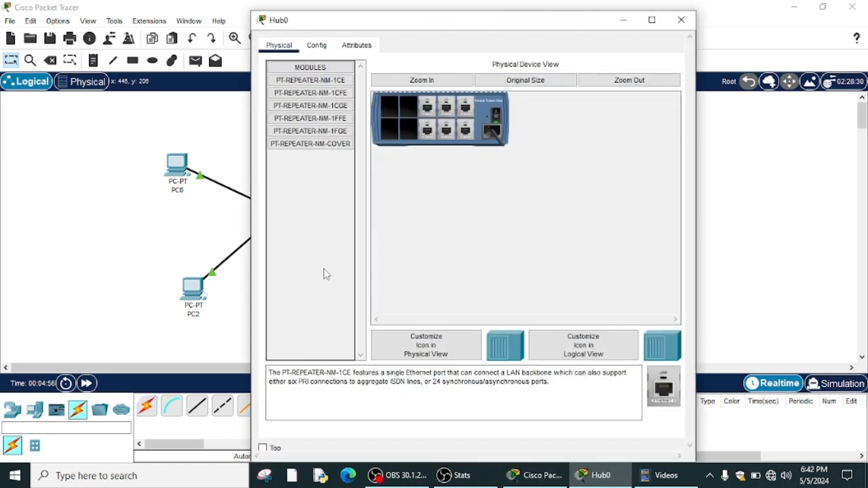
left_click(680, 23)
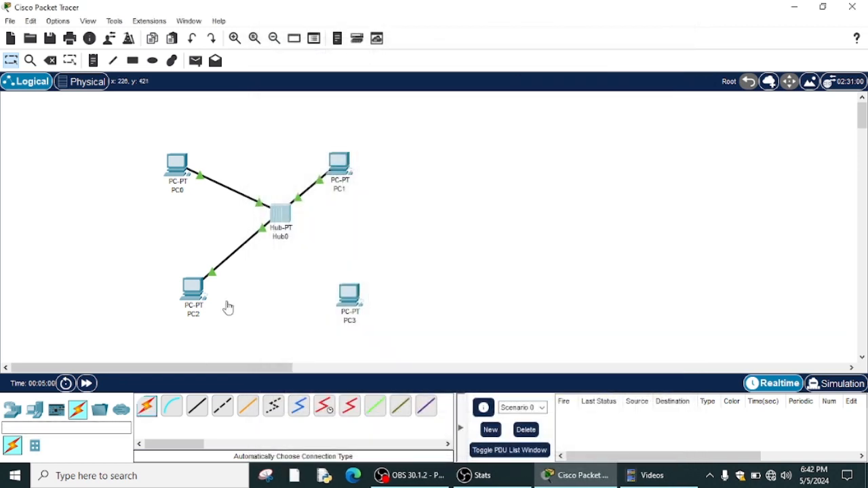
left_click(339, 224)
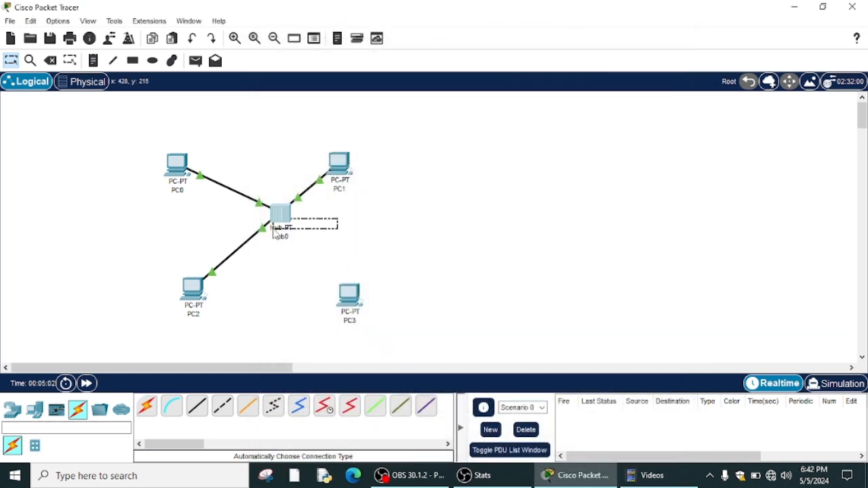
left_click(152, 415)
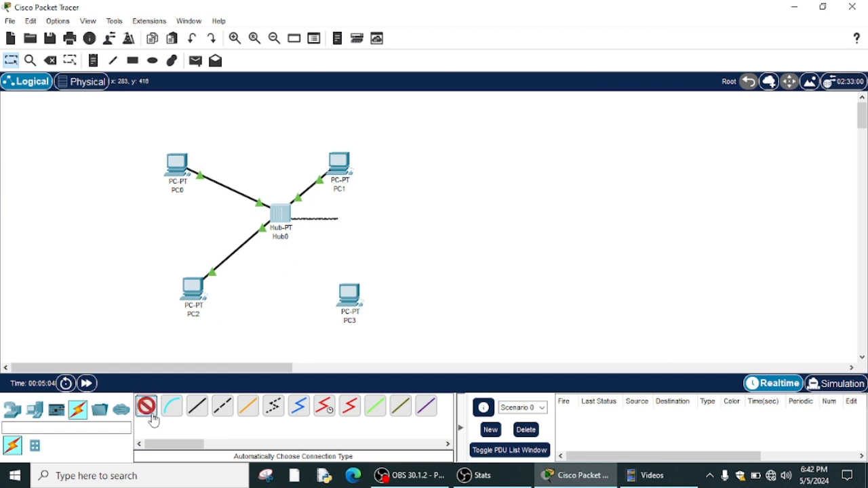
left_click(284, 226)
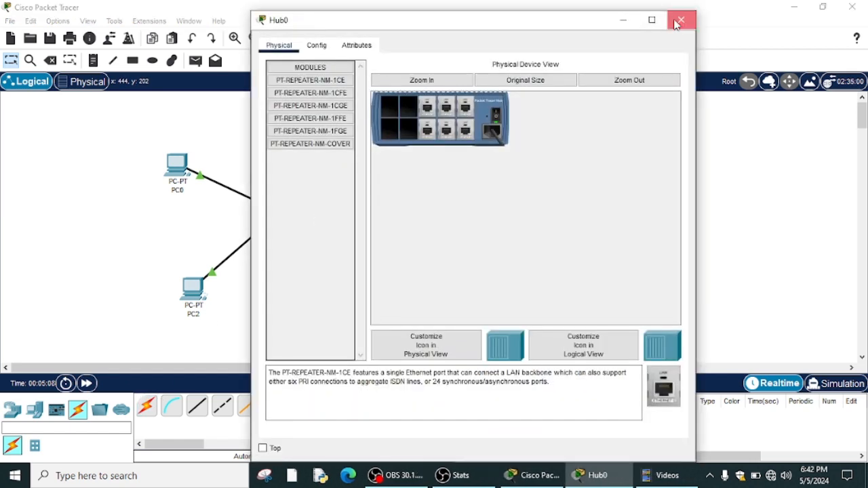
left_click(675, 22)
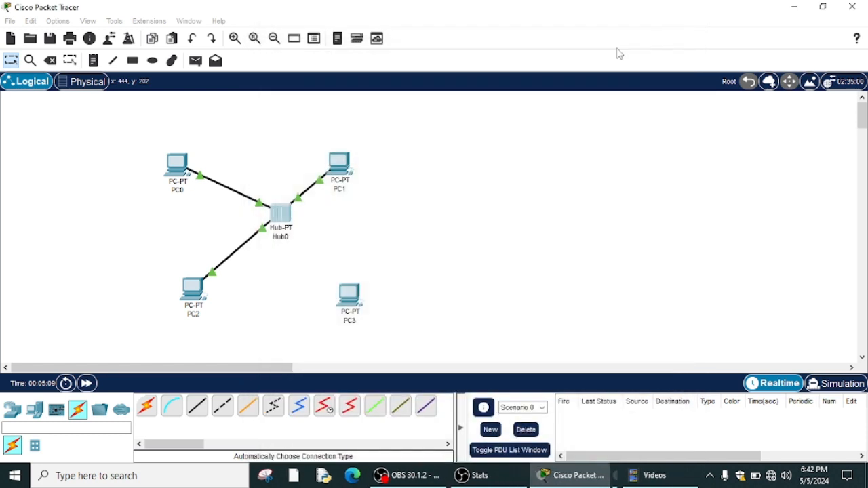
Connect Hub0 to PC3 with an automatically chosen cable type
left_click(146, 407)
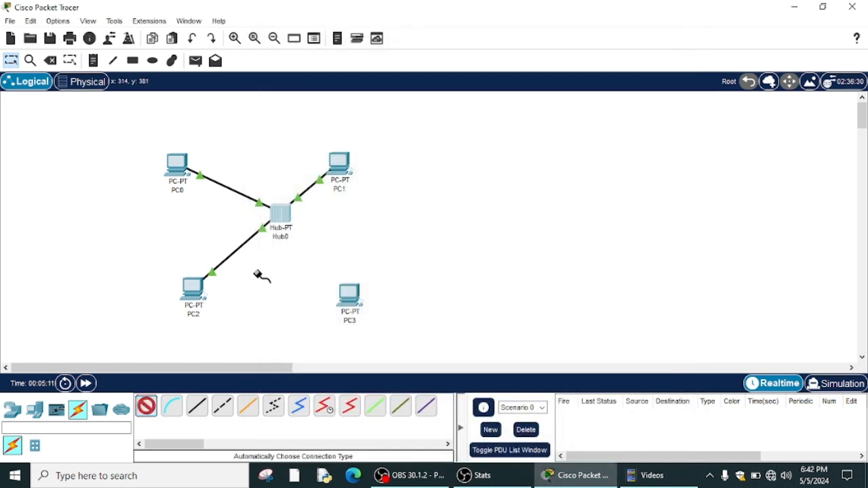
left_click(290, 221)
left_click(352, 294)
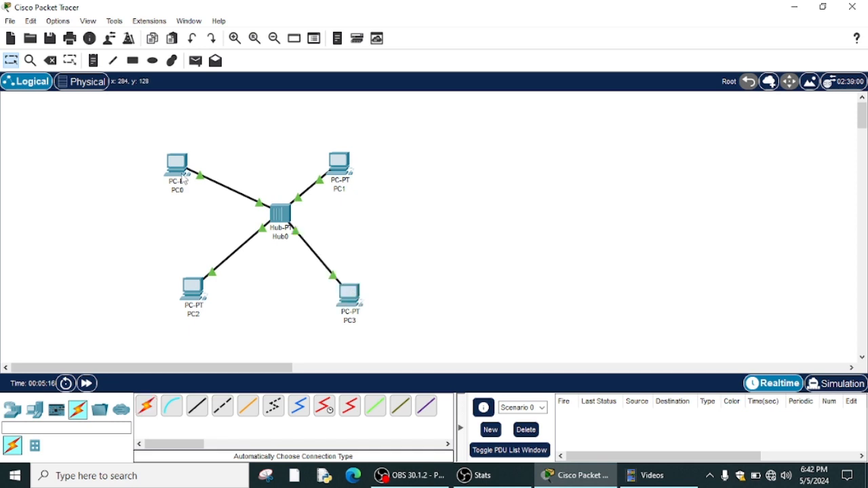
Give PC0's FastEthernet0 interface the static IPv4 address 10.10.10.1 with subnet mask 255.0.0.0, and close its settings
mouse_move(183, 178)
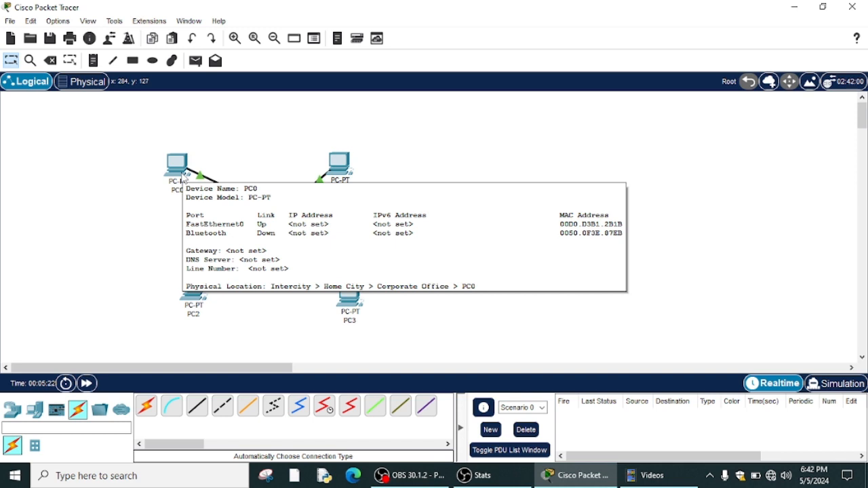
left_click(185, 175)
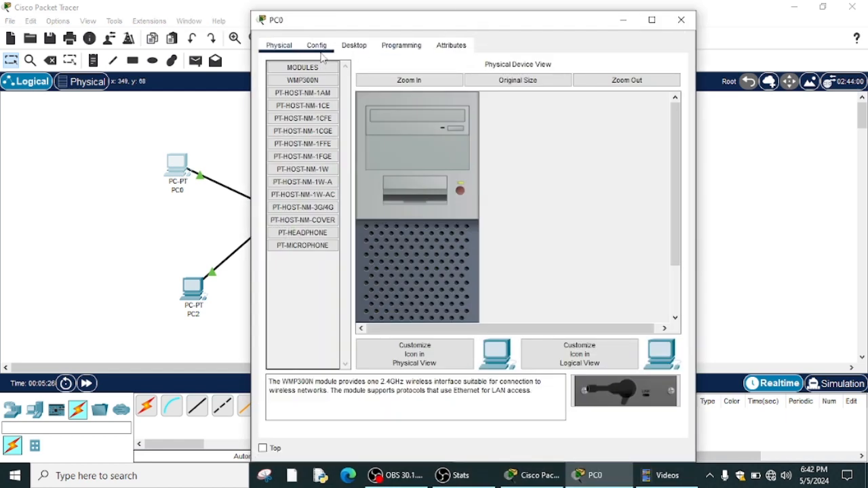
left_click(319, 48)
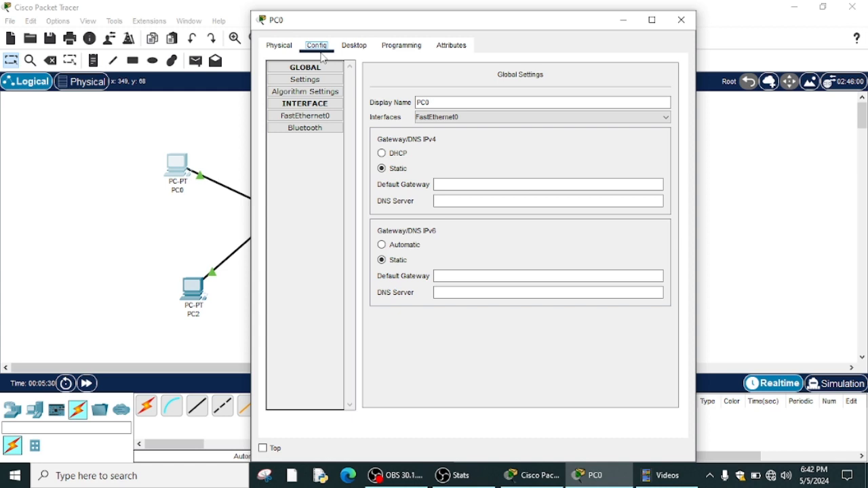
left_click(314, 120)
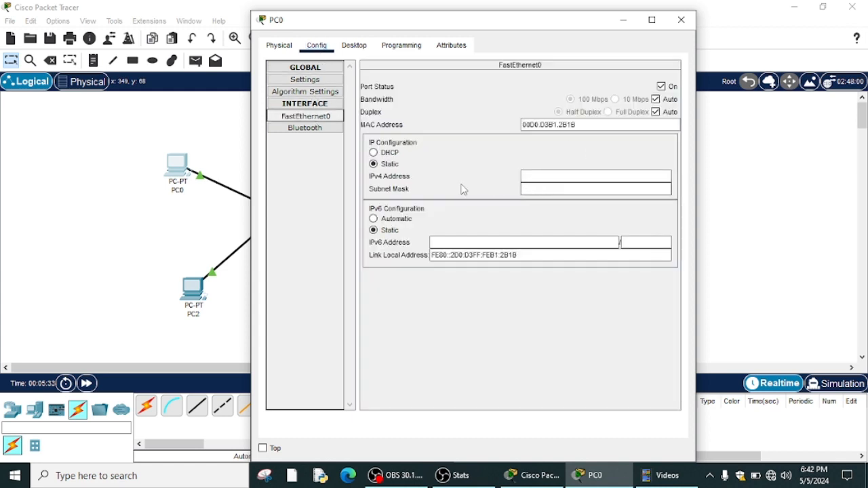
left_click(527, 174)
type("10.10")
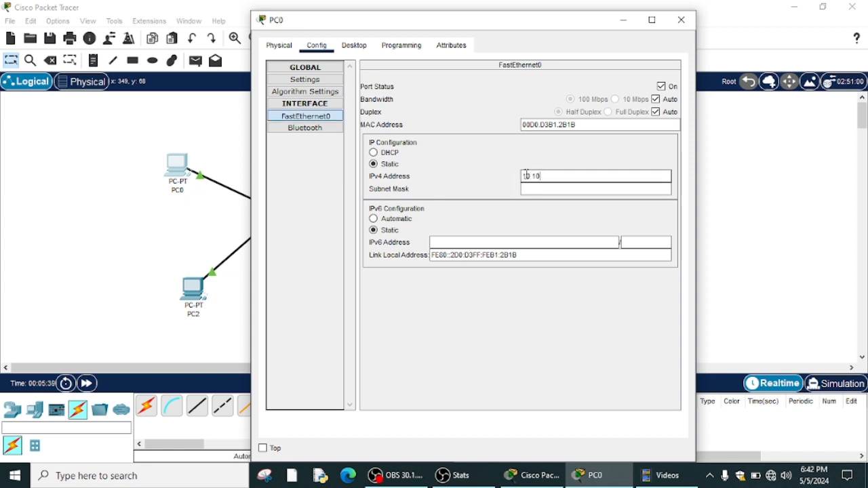
type(".10.1")
left_click(561, 188)
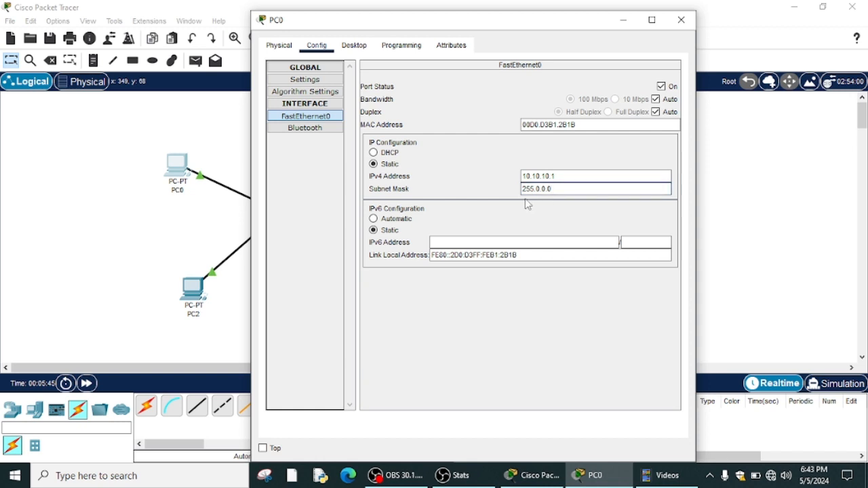
left_click(681, 21)
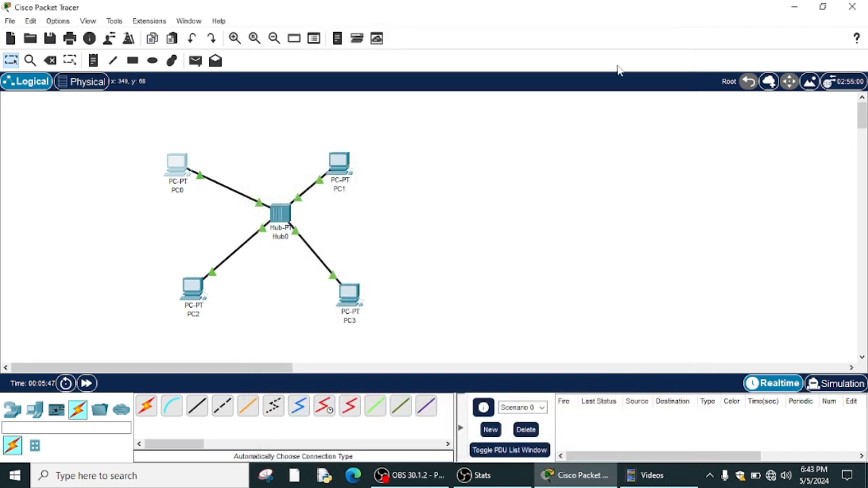
Set the static IPv4 address of PC1's FastEthernet0 interface to 10.10.10.2 and close its settings
left_click(343, 183)
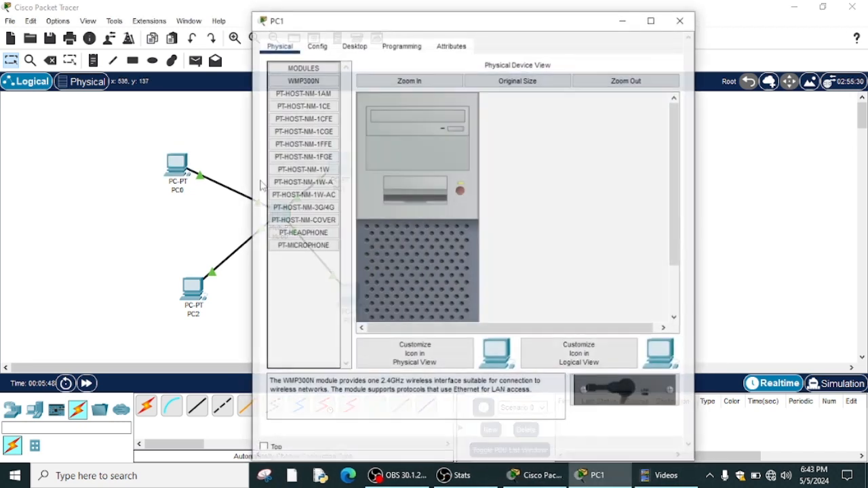
left_click(317, 45)
left_click(309, 118)
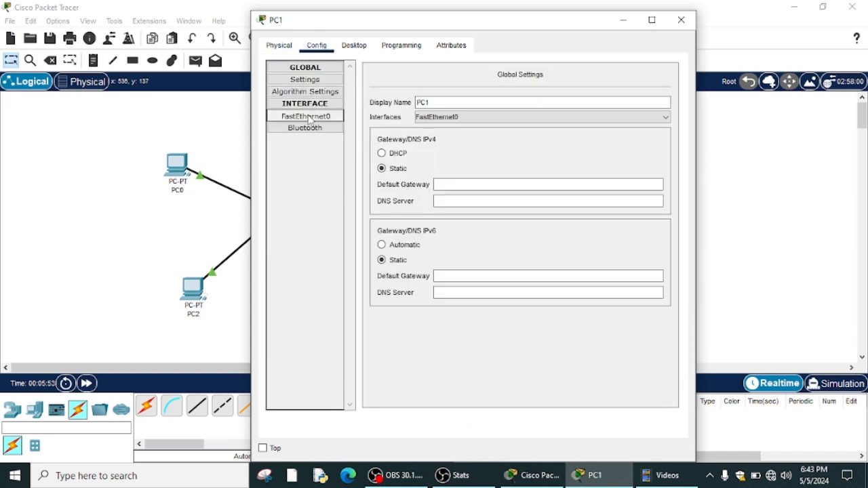
left_click(541, 175)
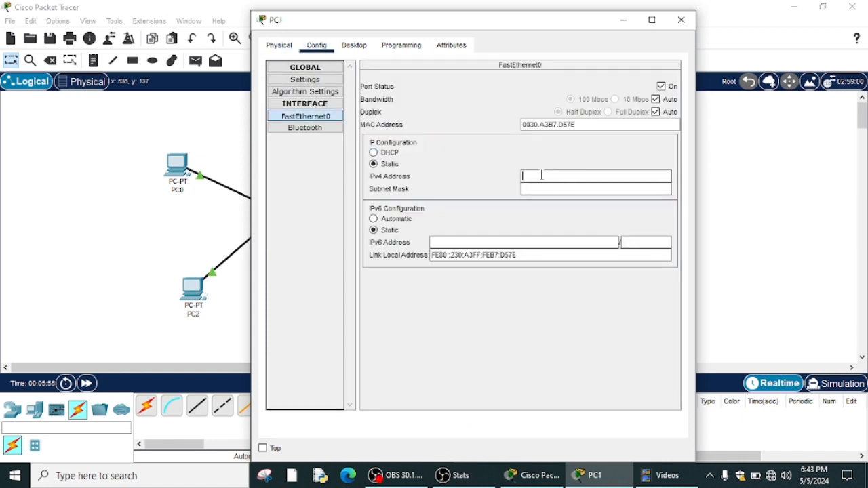
type("10.10.10.2")
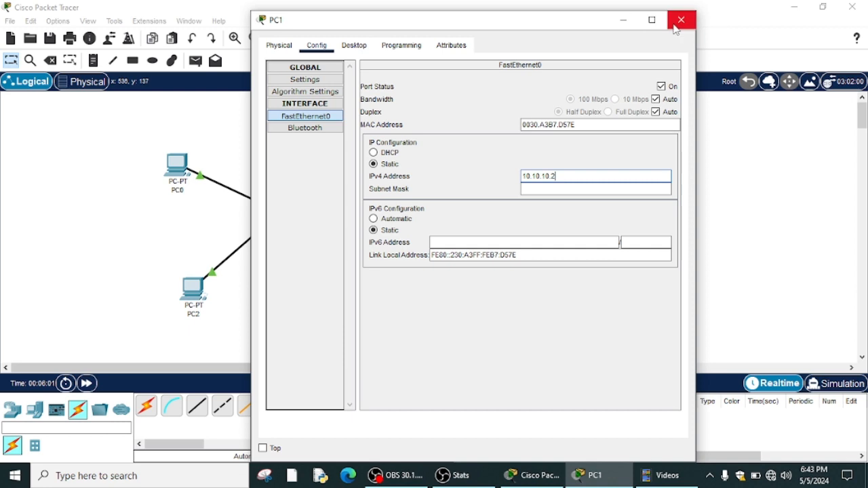
left_click(681, 19)
Set the static IPv4 address of PC2's FastEthernet0 interface to 10.10.10.3 and close its settings
left_click(202, 292)
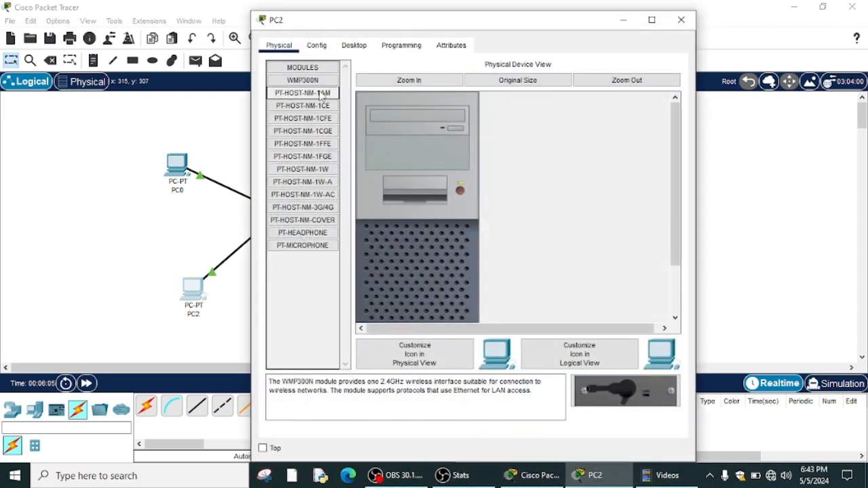
left_click(322, 50)
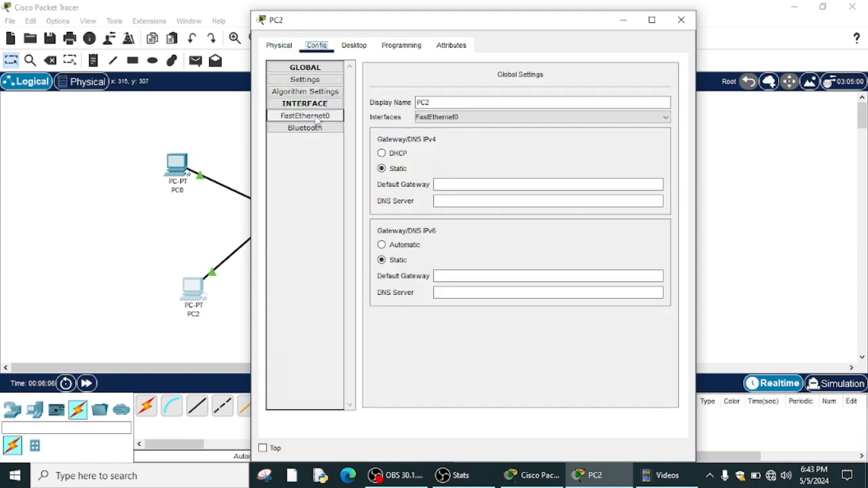
left_click(530, 175)
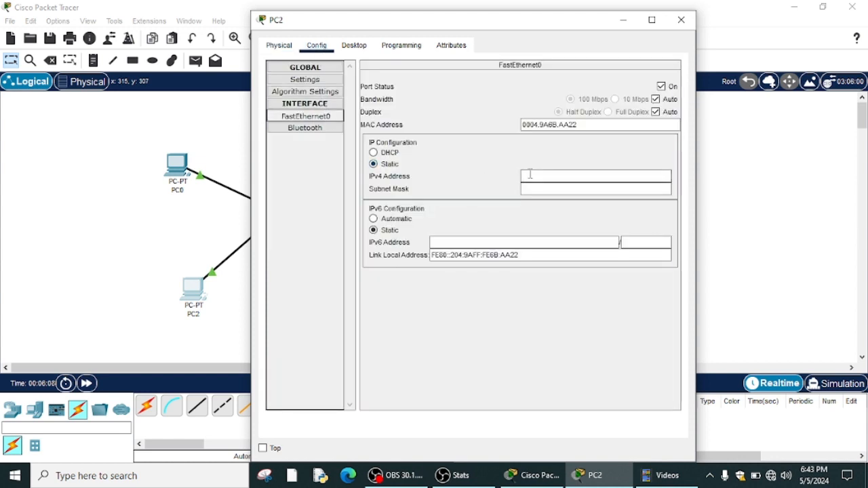
type("10.1")
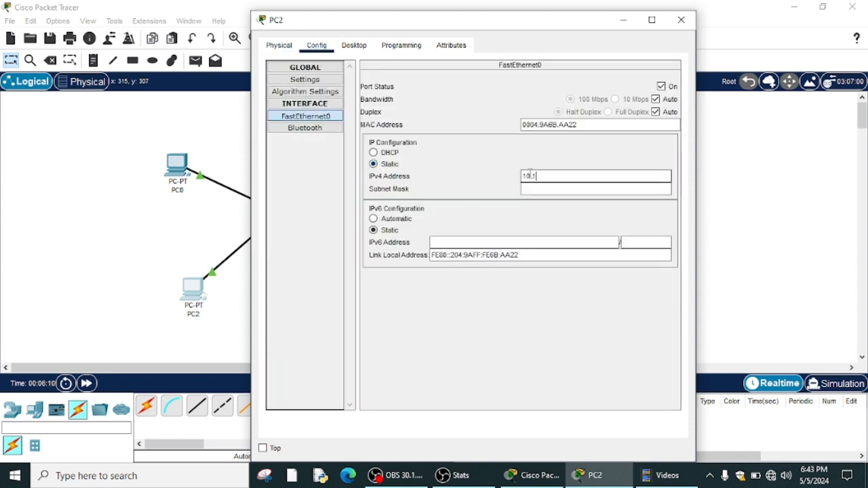
type("0.10.3")
left_click(570, 189)
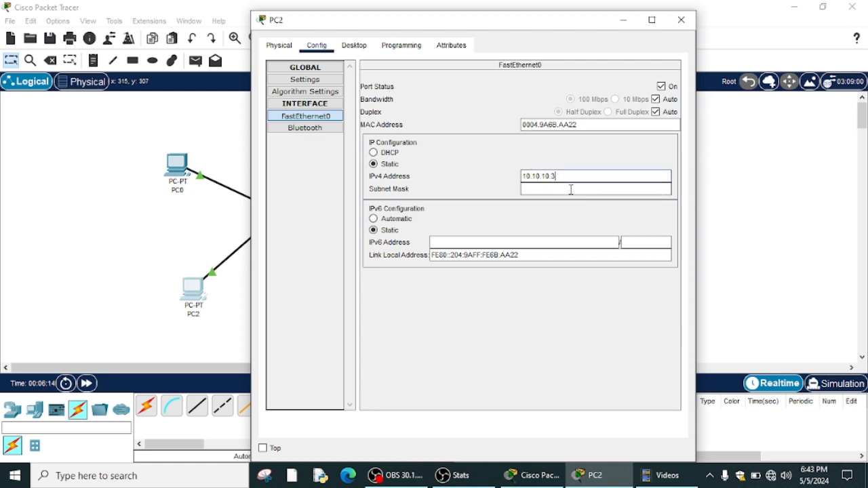
left_click(681, 20)
Set the static IPv4 address of PC3's FastEthernet0 interface to 10.10.10.4 and close its settings
left_click(354, 301)
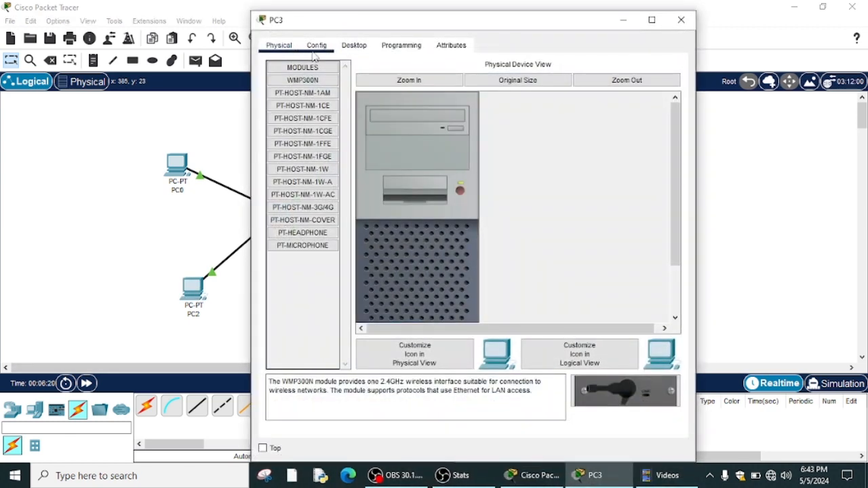
left_click(316, 45)
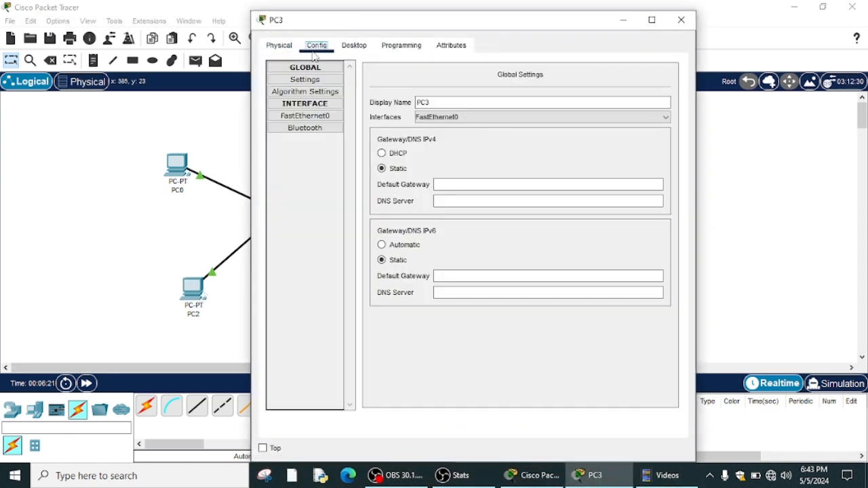
left_click(318, 116)
left_click(529, 176)
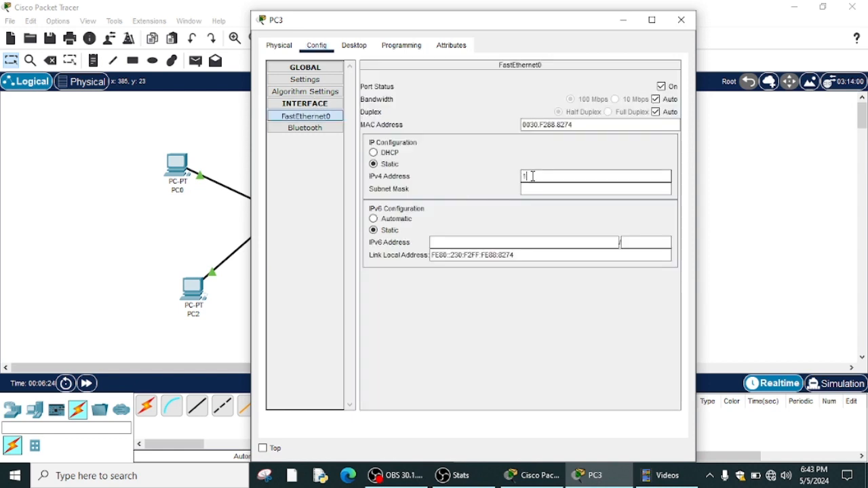
type("10.10.10.4")
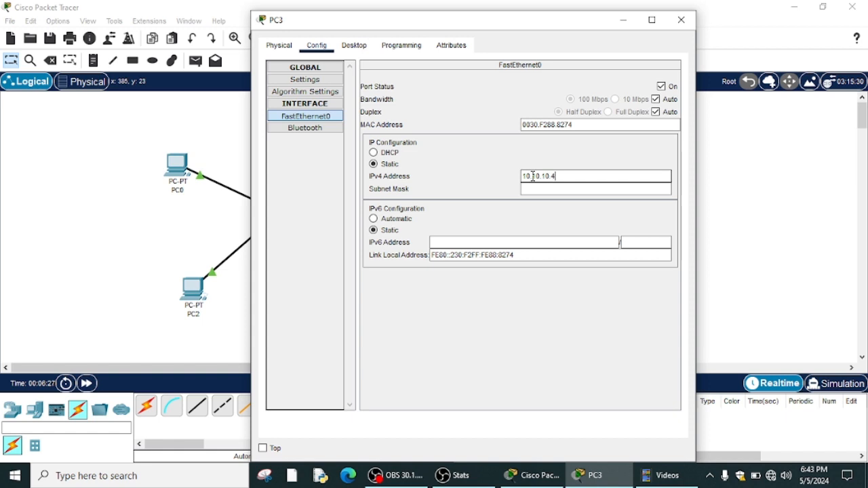
left_click(567, 188)
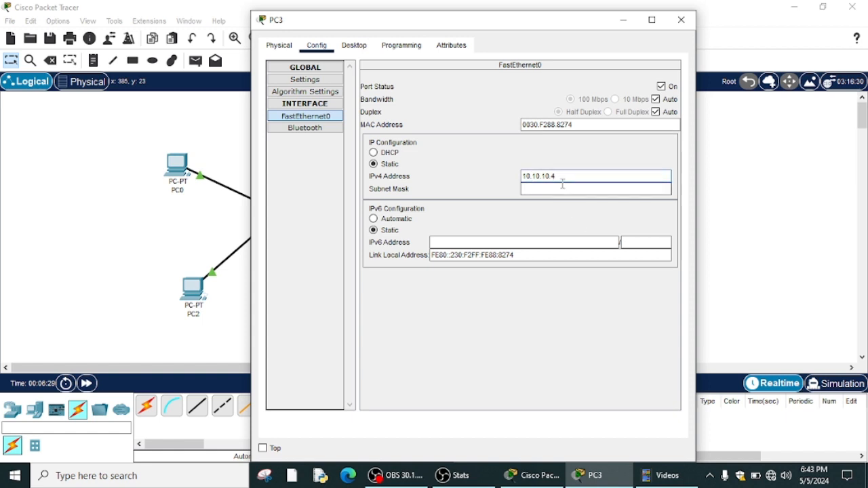
left_click(681, 20)
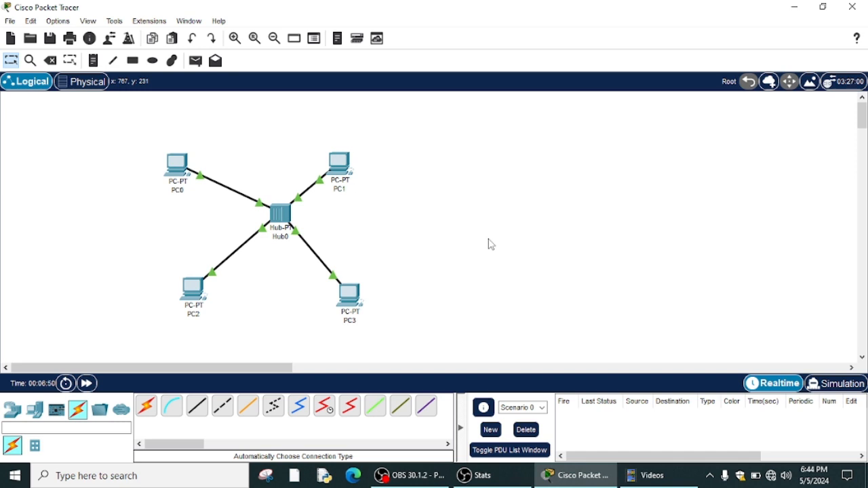
Send a simple PDU from PC0 to PC3 to test the connection
left_click(196, 61)
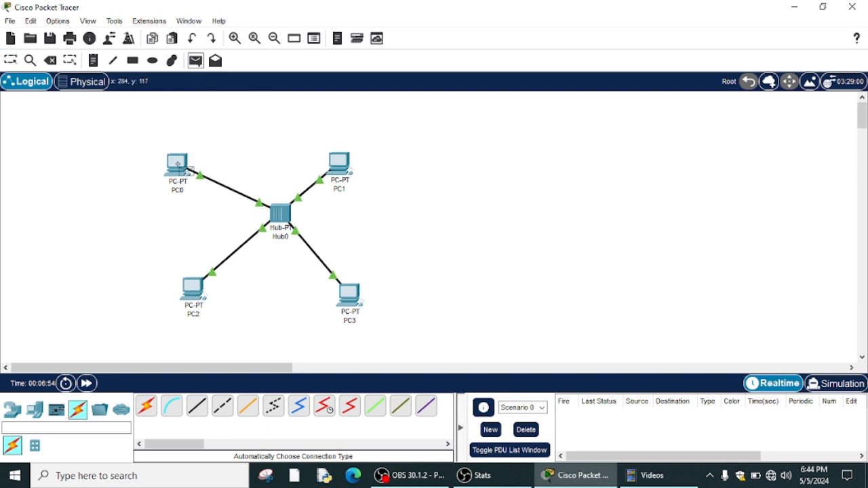
left_click(174, 162)
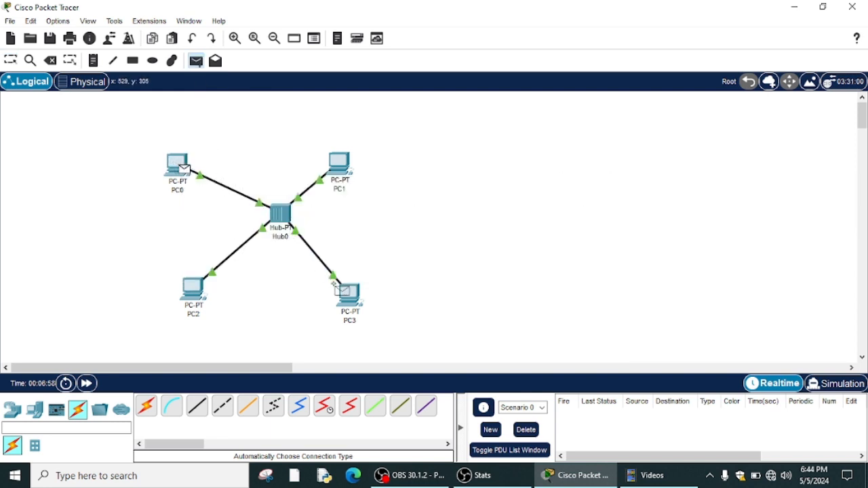
left_click(348, 291)
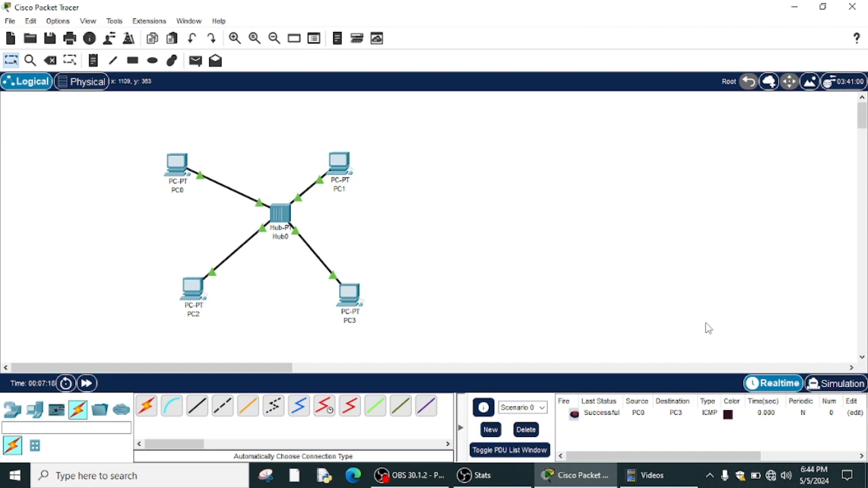
Switch to Simulation mode and play the PC0-to-PC3 message to follow its path through the hub
left_click(838, 383)
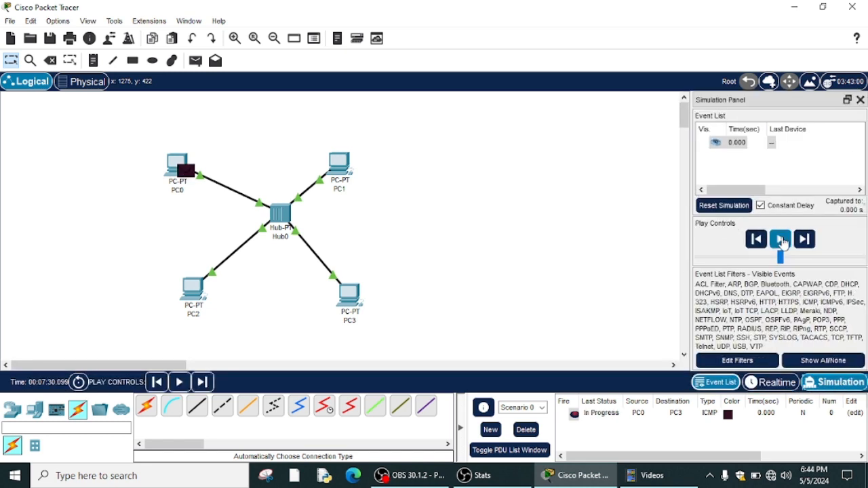
left_click(780, 240)
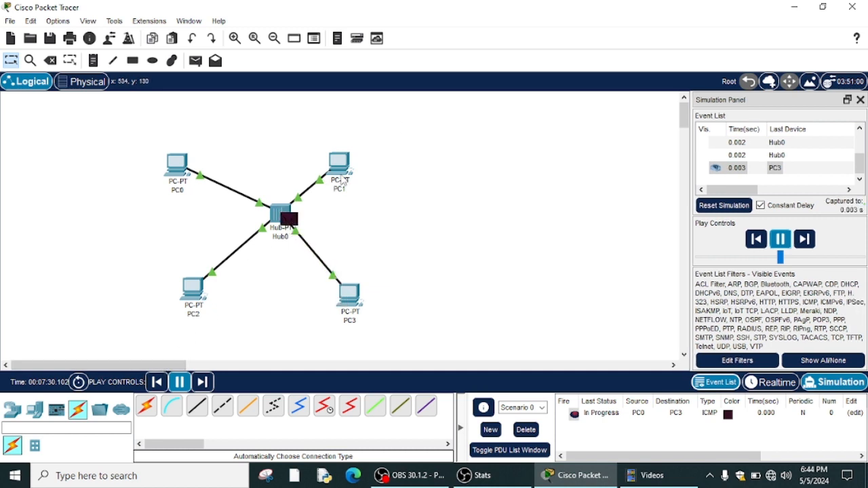
mouse_move(340, 183)
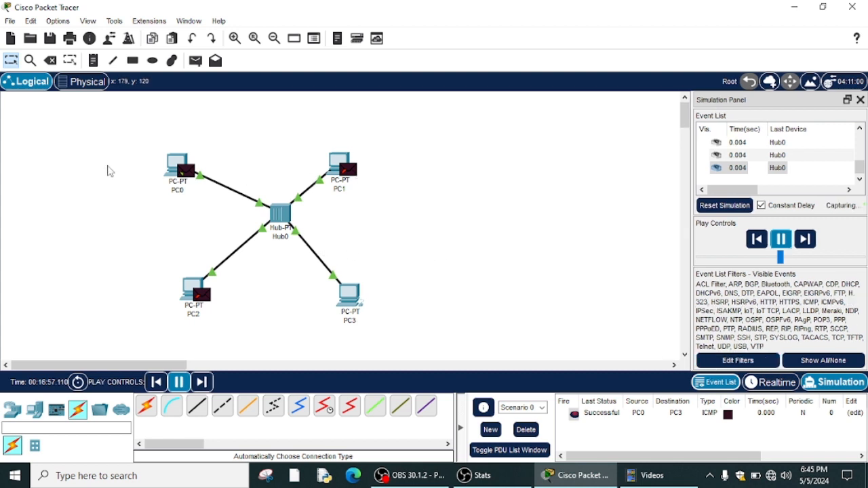
mouse_move(169, 181)
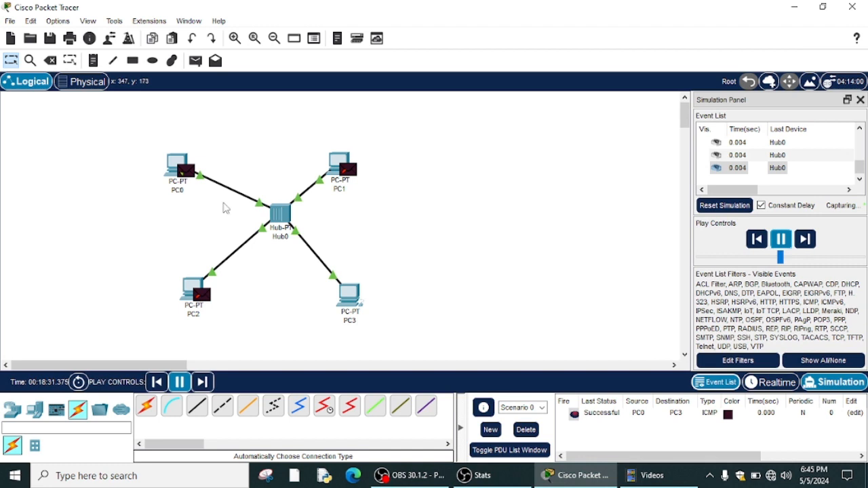
mouse_move(254, 245)
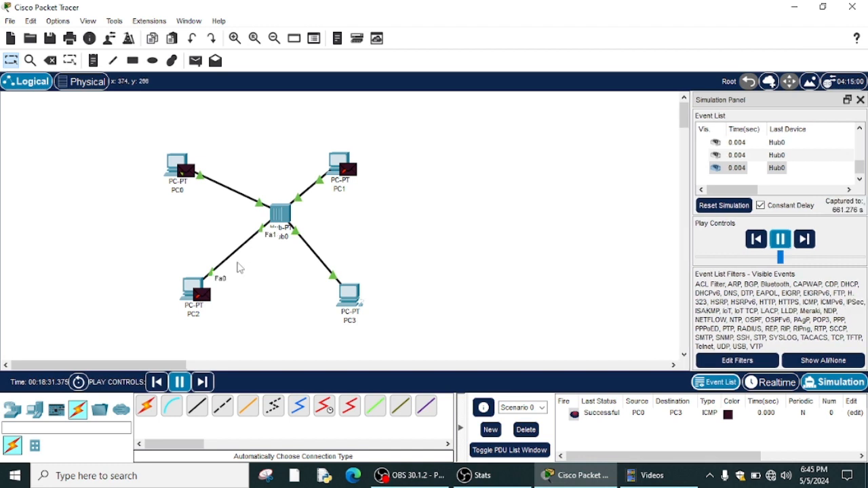